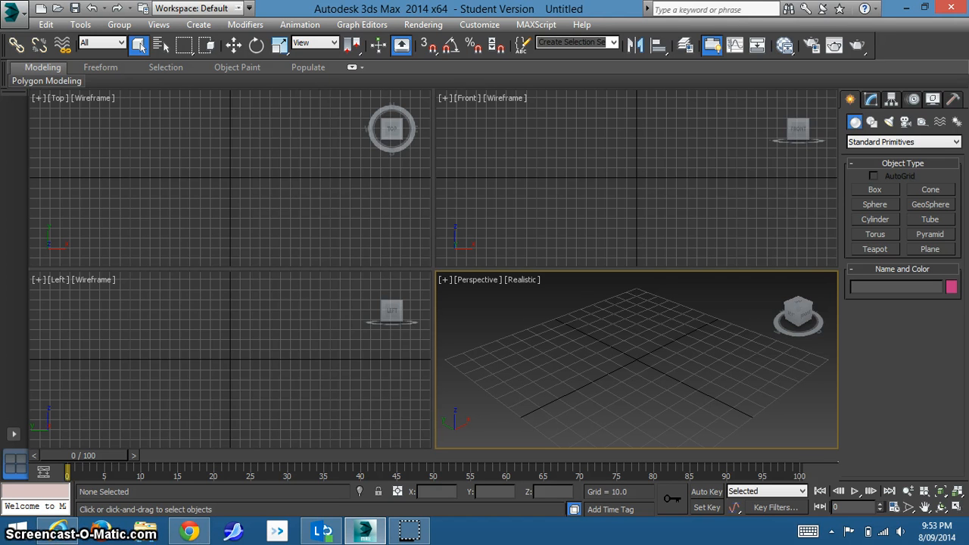
# Draw two spheres in the Front view above the ground line, with radii of about 33 and about 22
pyautogui.click(636, 178)
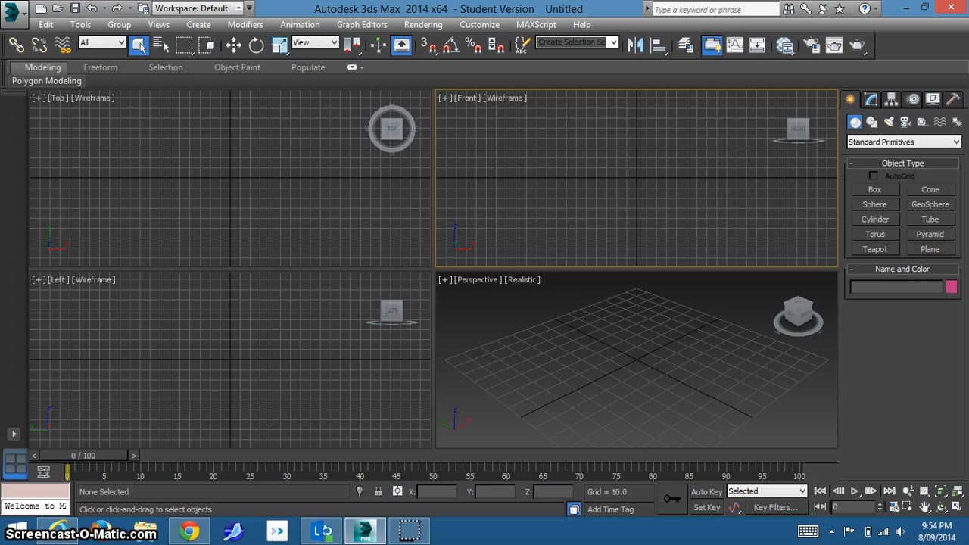
pyautogui.moveTo(637, 177); pyautogui.dragTo(636, 260, button='middle')
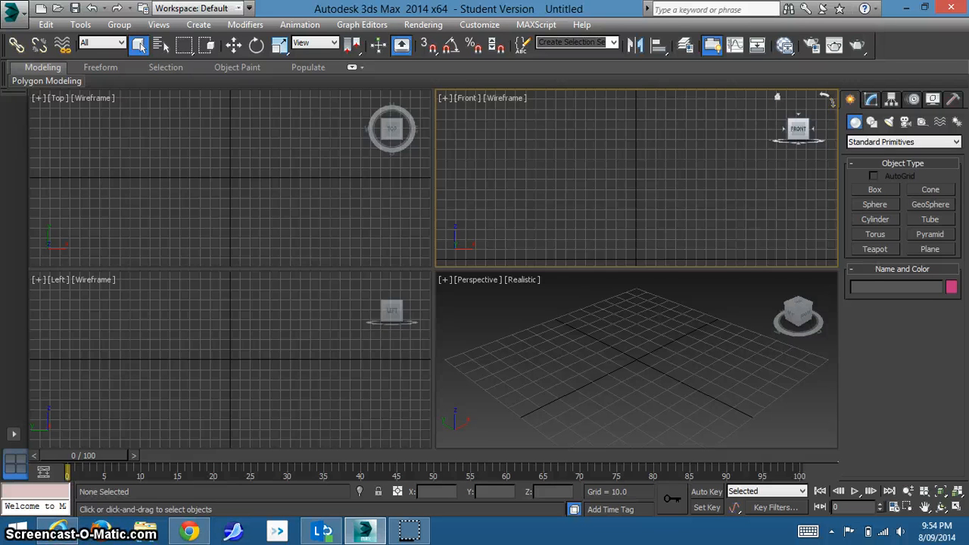
pyautogui.click(874, 204)
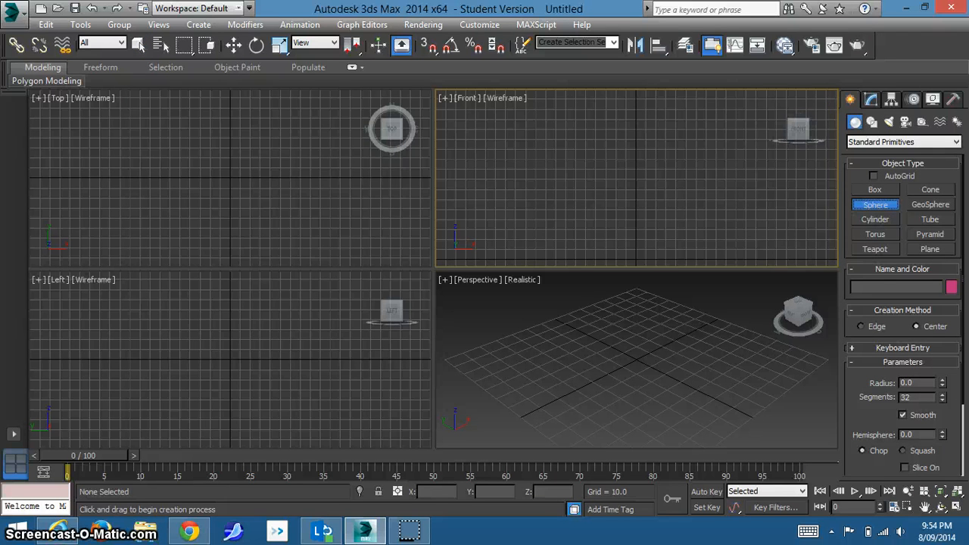
pyautogui.moveTo(661, 187); pyautogui.dragTo(696, 188)
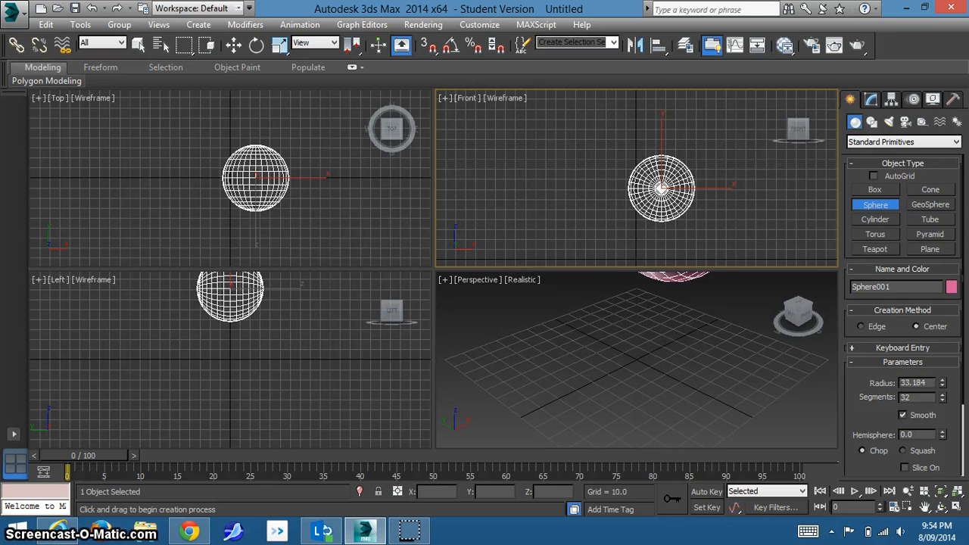
pyautogui.moveTo(576, 324); pyautogui.dragTo(610, 340)
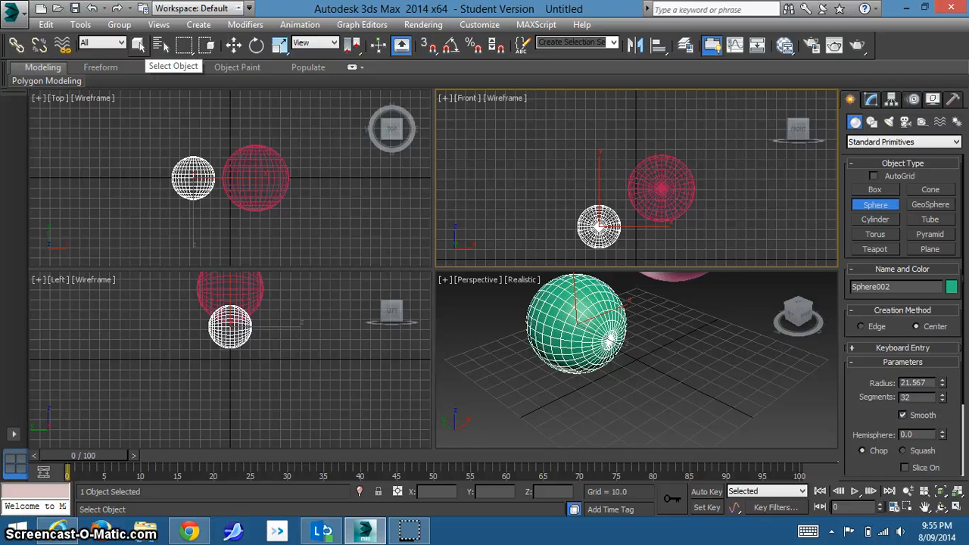
pyautogui.click(138, 44)
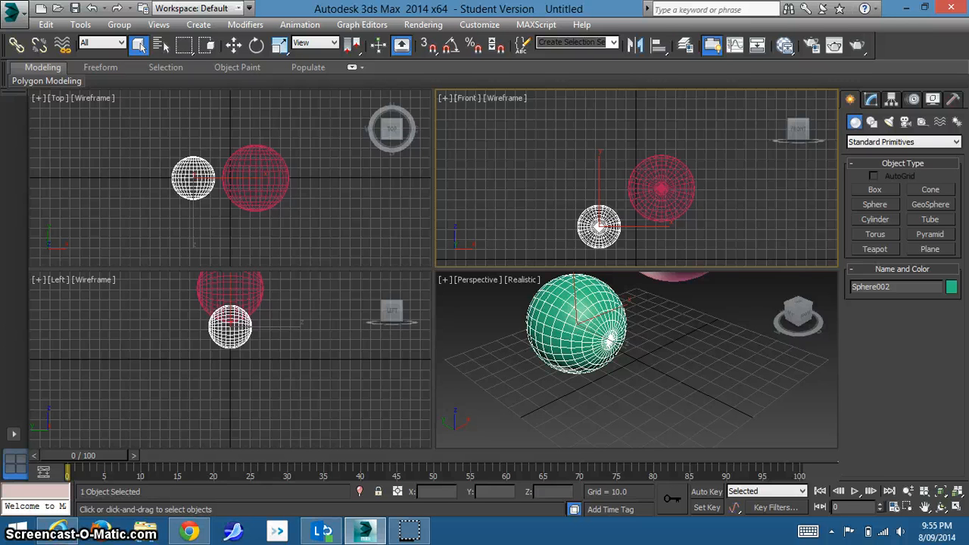
# Delete the larger pink sphere
pyautogui.click(661, 188)
pyautogui.click(599, 226)
pyautogui.click(661, 188)
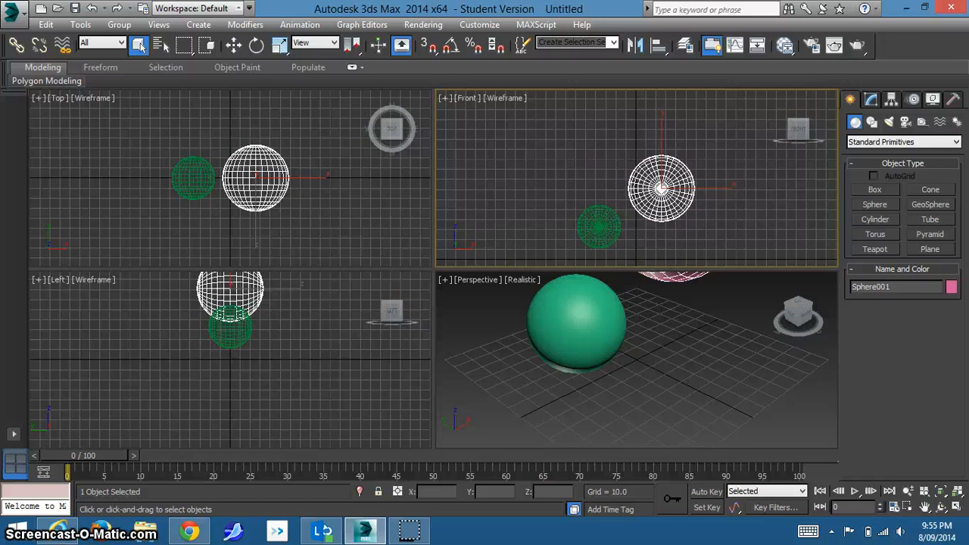
pyautogui.press('Delete')
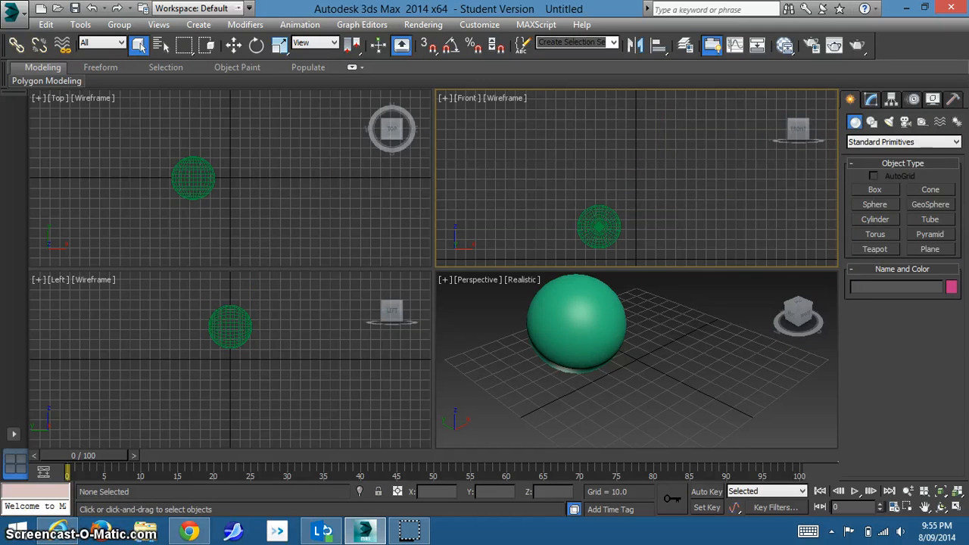
# Draw a sphere of about 22 radius in the Front view, above and slightly to the right of the green sphere
pyautogui.click(875, 204)
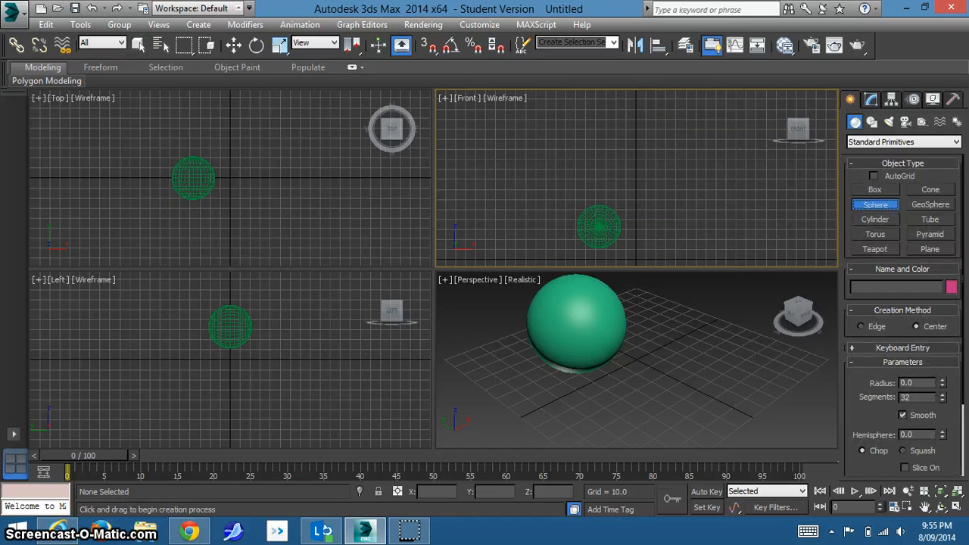
pyautogui.moveTo(621, 169); pyautogui.dragTo(644, 169)
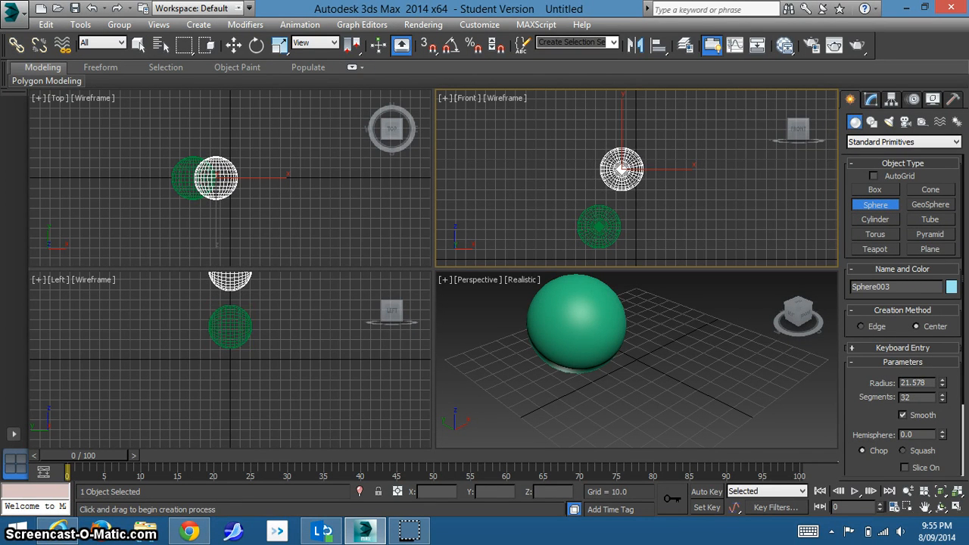
pyautogui.click(138, 45)
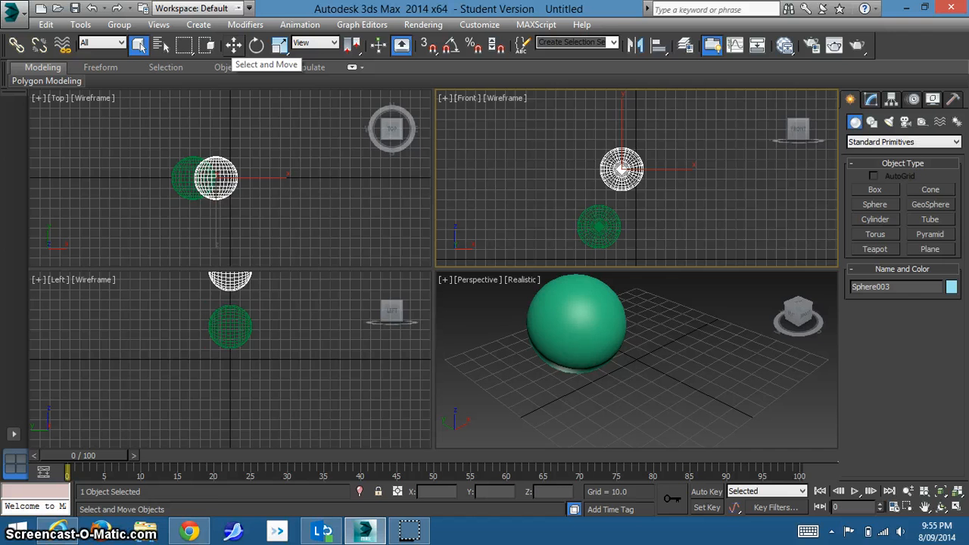
# Move the light-blue sphere onto the vertical centre line, to about X 0 and Z 80
pyautogui.click(233, 46)
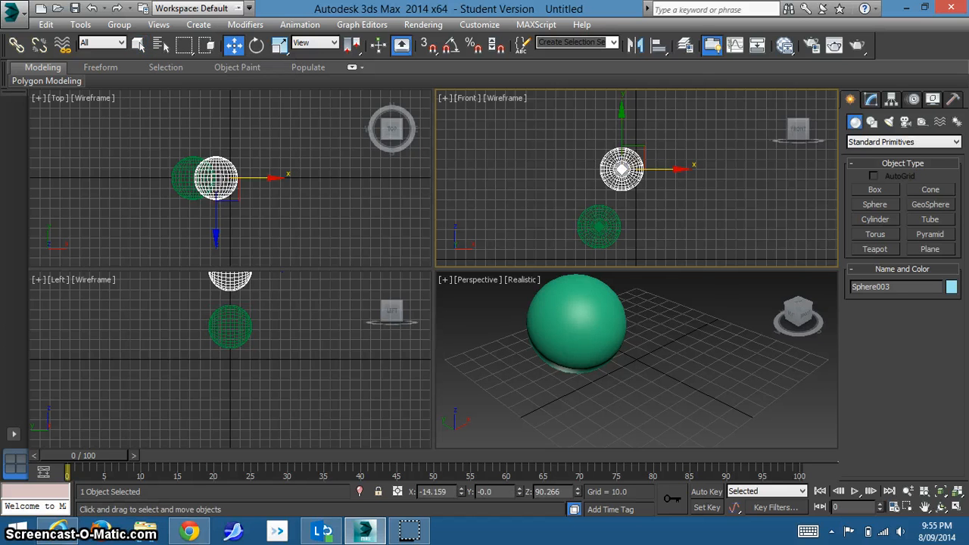
pyautogui.moveTo(658, 169); pyautogui.dragTo(669, 169)
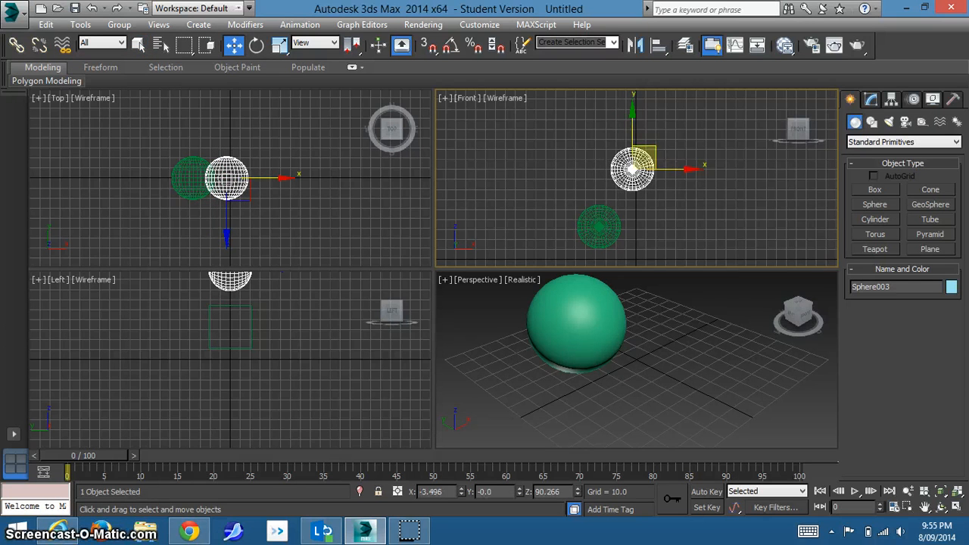
pyautogui.moveTo(632, 129); pyautogui.dragTo(650, 168)
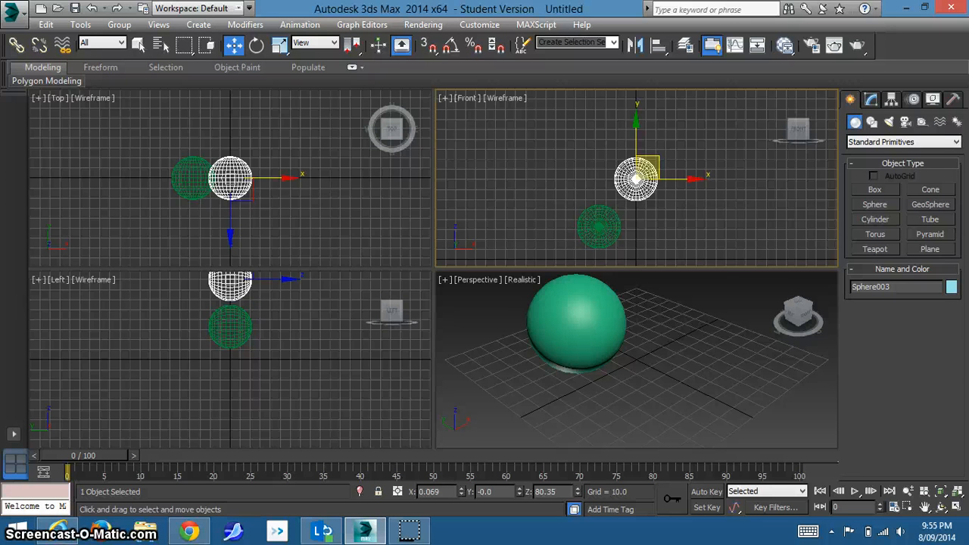
pyautogui.click(138, 45)
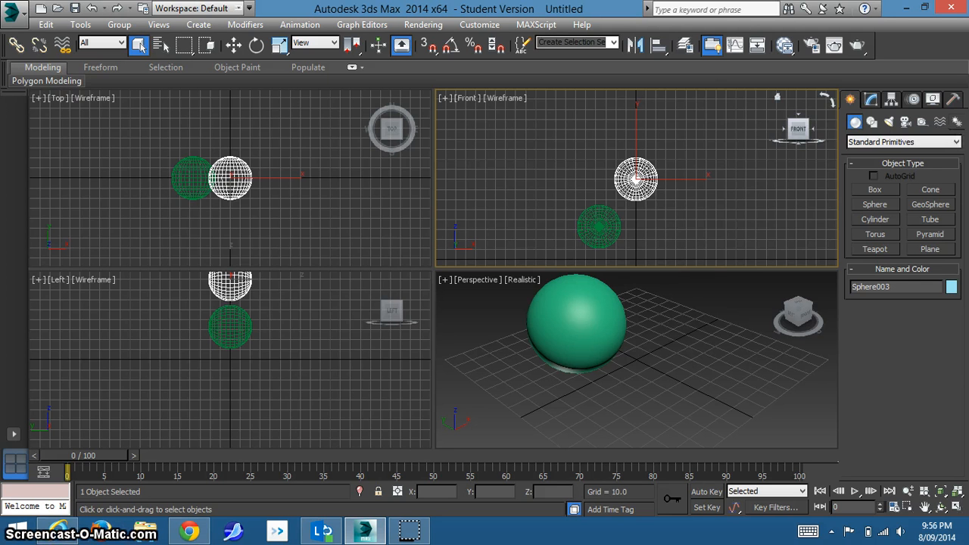
# Create a small Biped in the Front view, standing above the light-blue sphere and slightly to its left
pyautogui.click(957, 122)
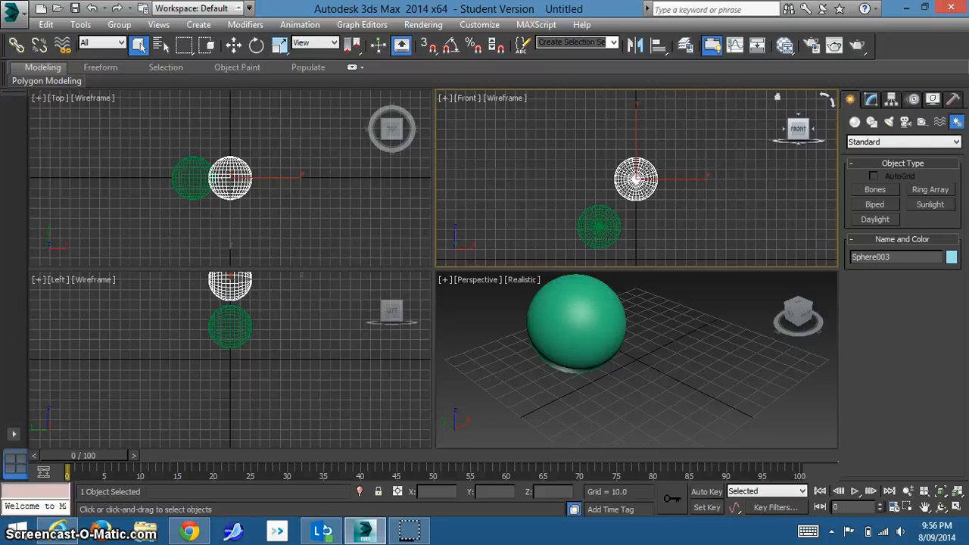
pyautogui.click(874, 205)
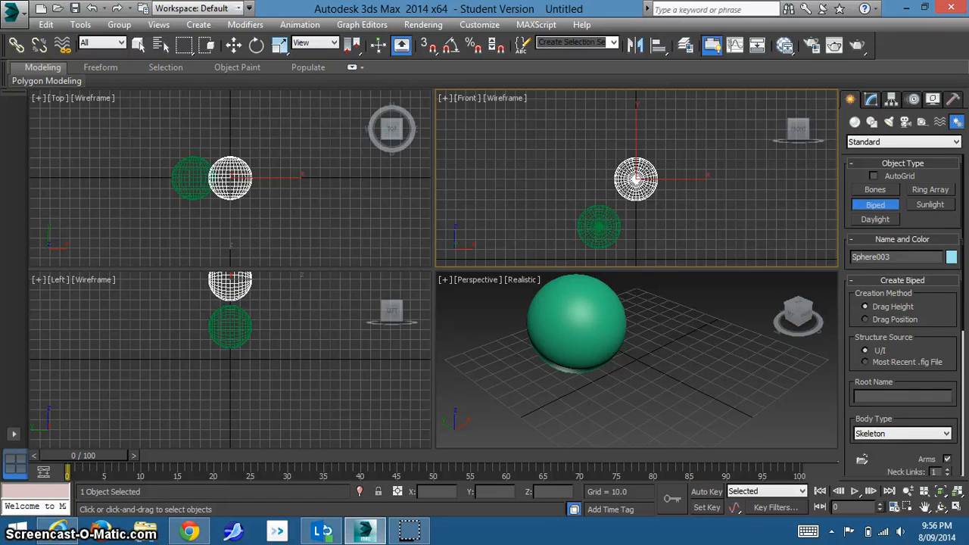
pyautogui.moveTo(613, 133); pyautogui.dragTo(613, 97)
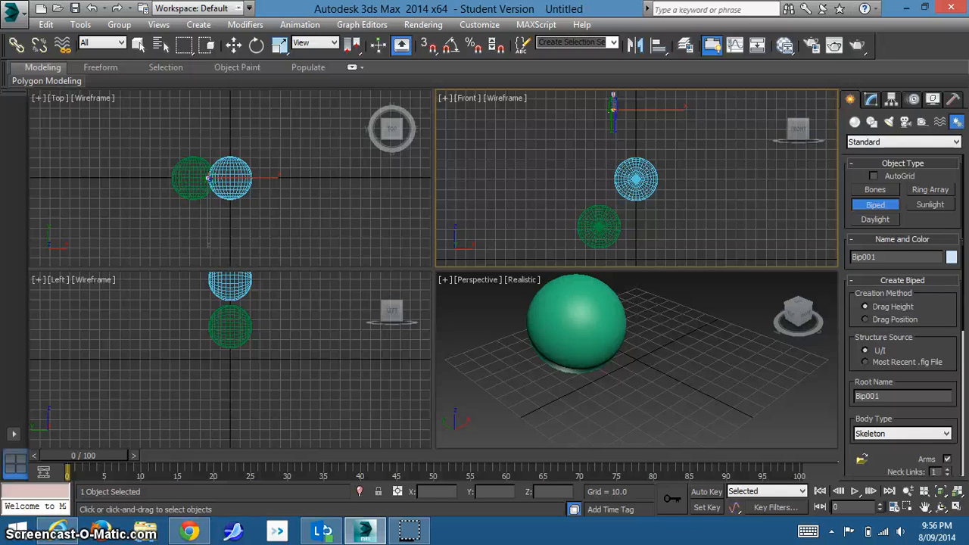
pyautogui.click(138, 44)
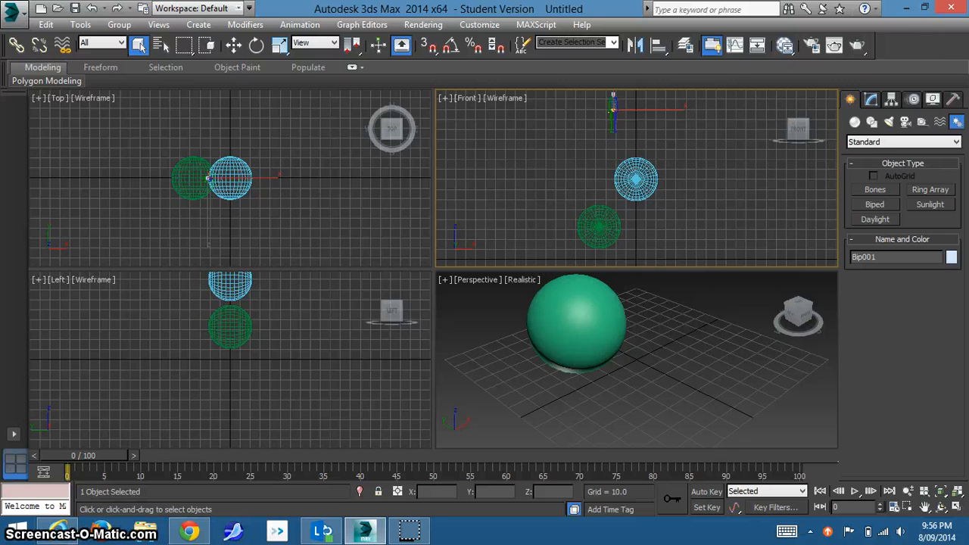
# Show the MassFX Toolbar and make the light-blue upper sphere a MassFX rigid body of type Static
pyautogui.rightClick(896, 67)
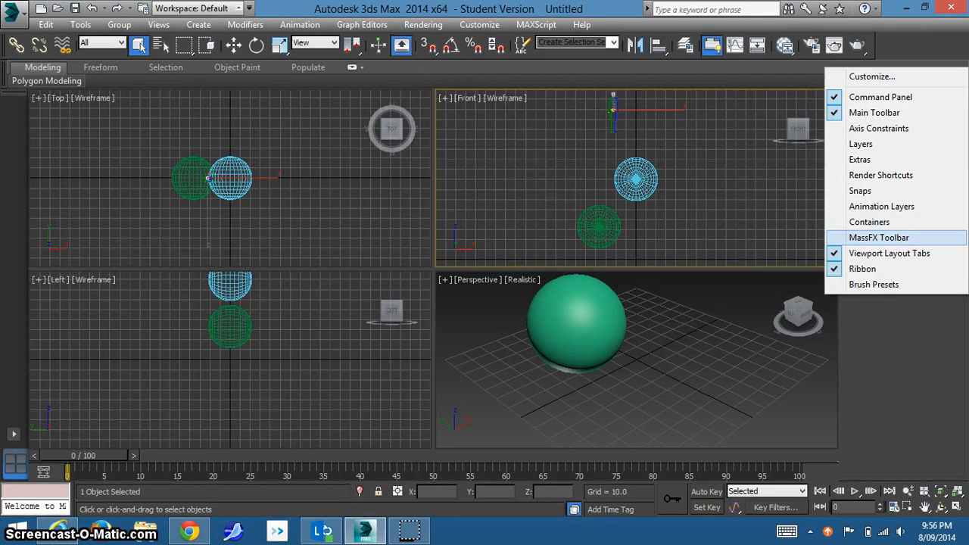
pyautogui.click(878, 237)
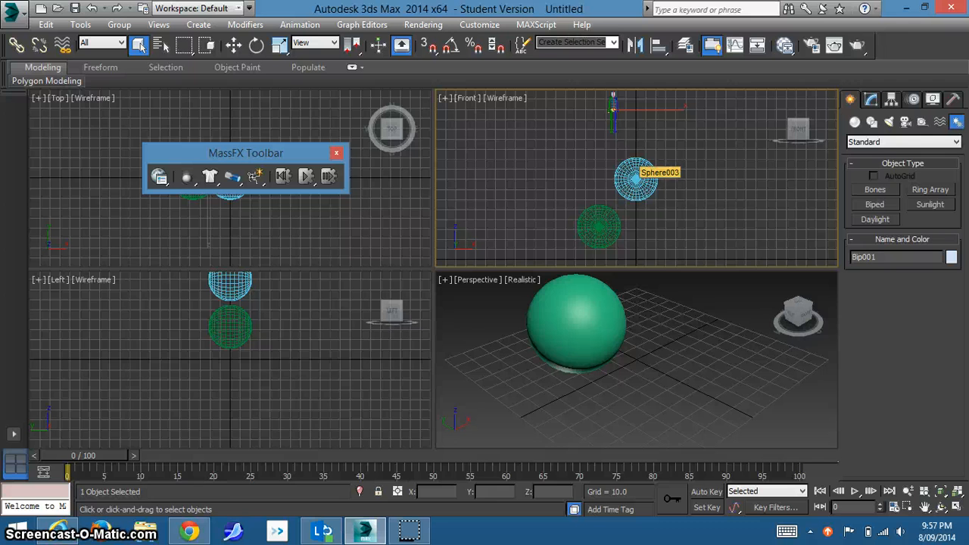
pyautogui.click(634, 179)
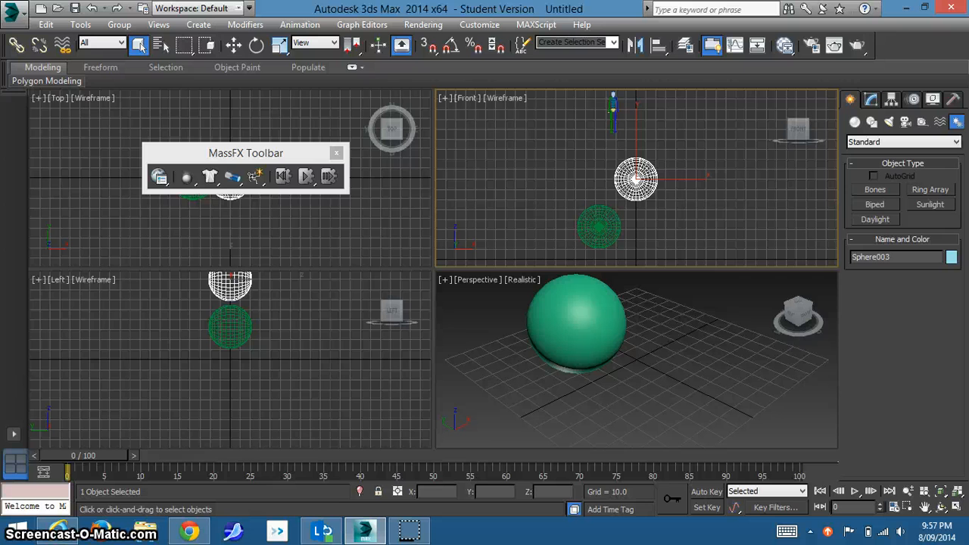
pyautogui.click(187, 176)
pyautogui.click(186, 176)
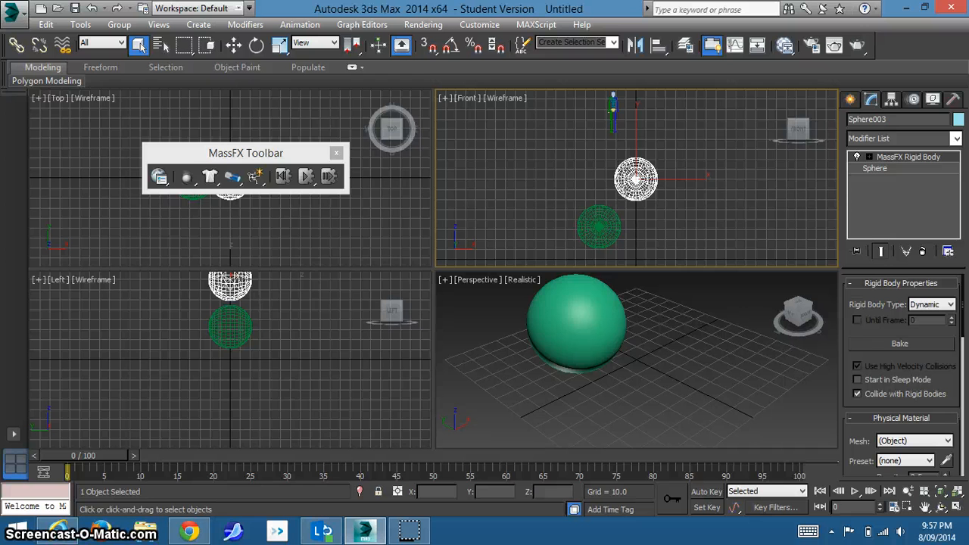
pyautogui.click(931, 303)
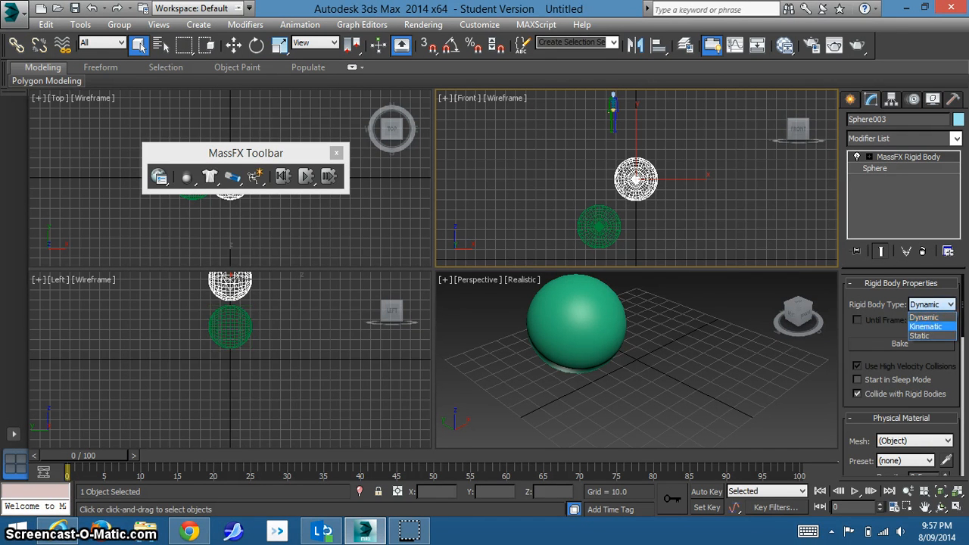
pyautogui.click(923, 336)
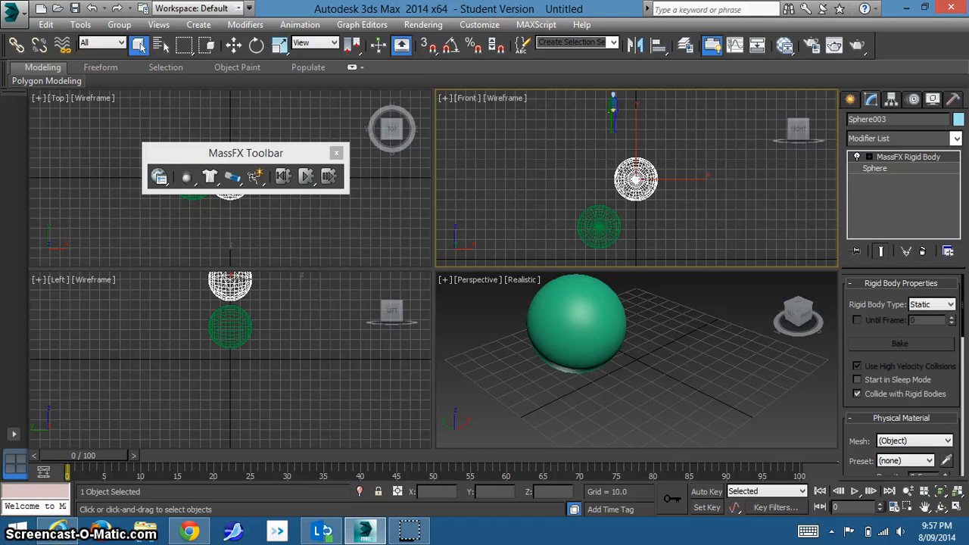
# Make the green lower sphere a MassFX rigid body with the type set to Static
pyautogui.click(598, 226)
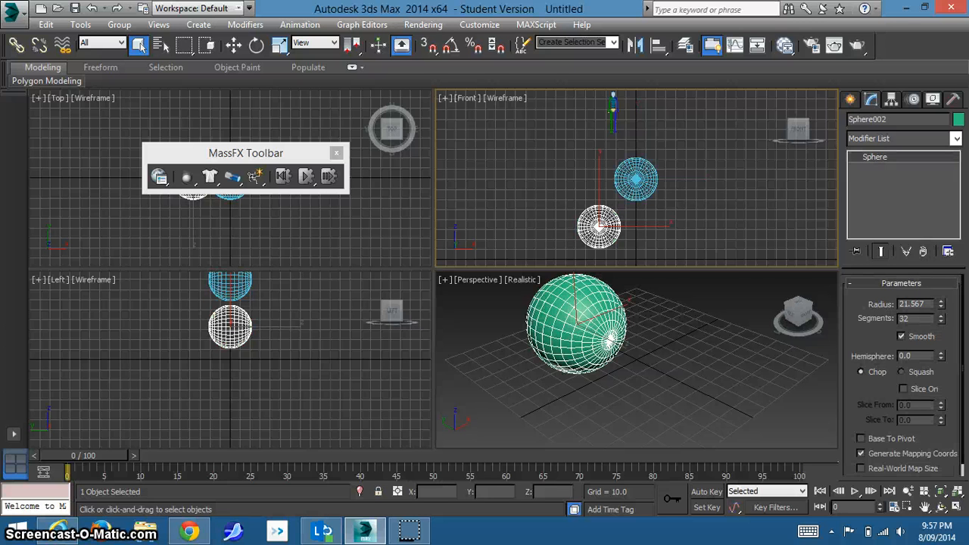
pyautogui.click(186, 177)
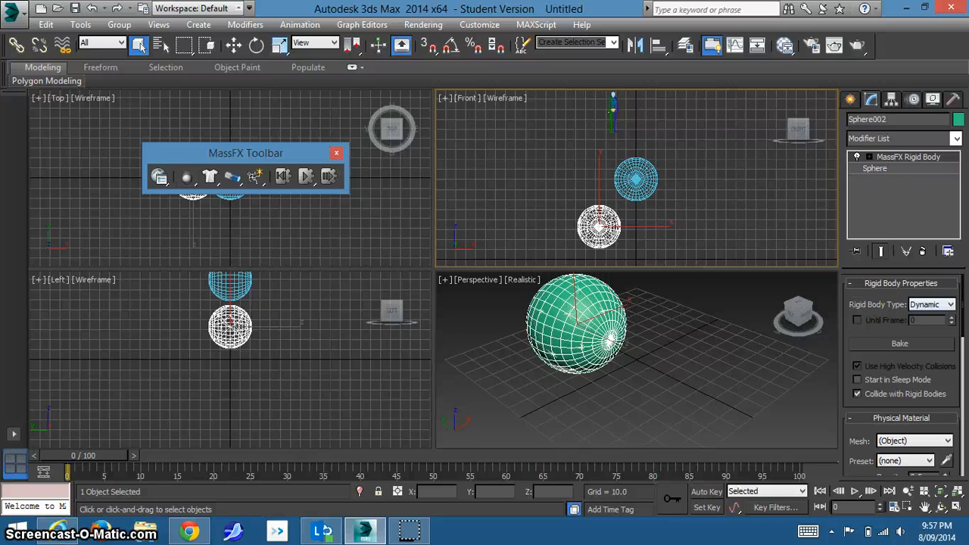
pyautogui.click(931, 303)
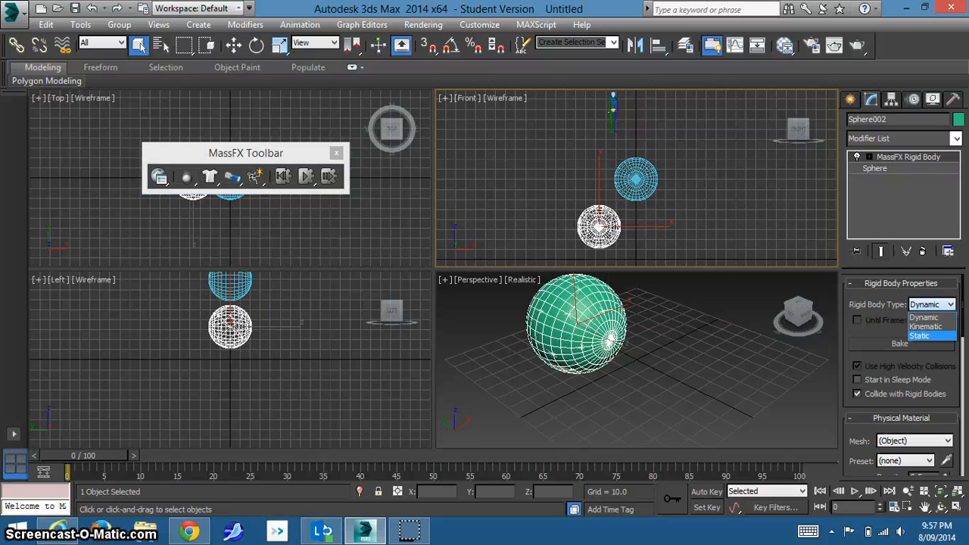
pyautogui.click(931, 336)
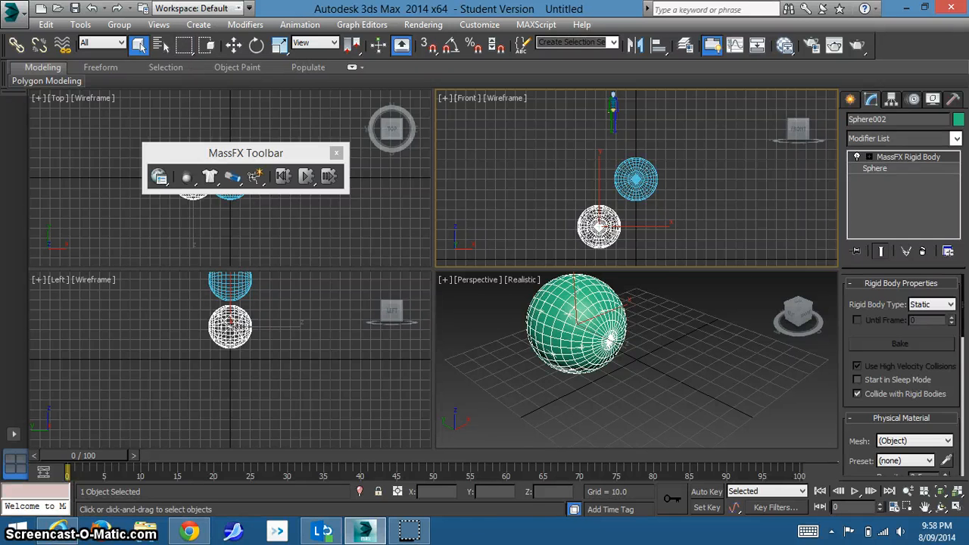
# Create a dynamic MassFX ragdoll from all parts of the biped and clear the selection
pyautogui.moveTo(596, 91); pyautogui.dragTo(628, 137)
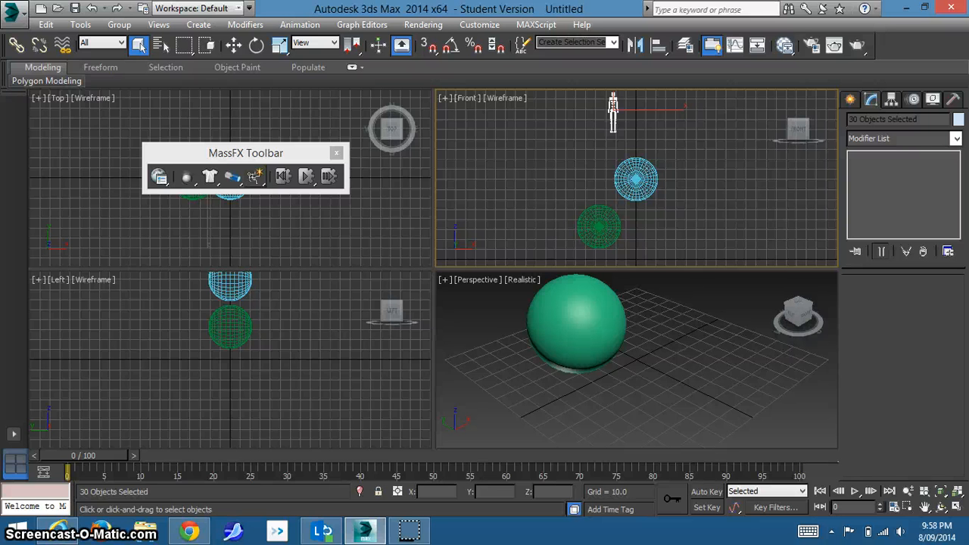
pyautogui.click(254, 176)
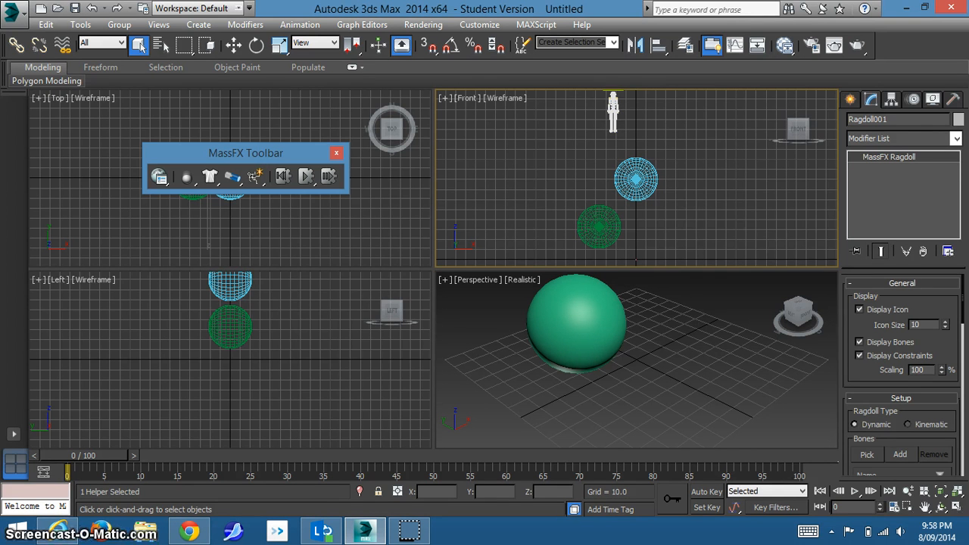
pyautogui.hotkey('ctrl', 'd')
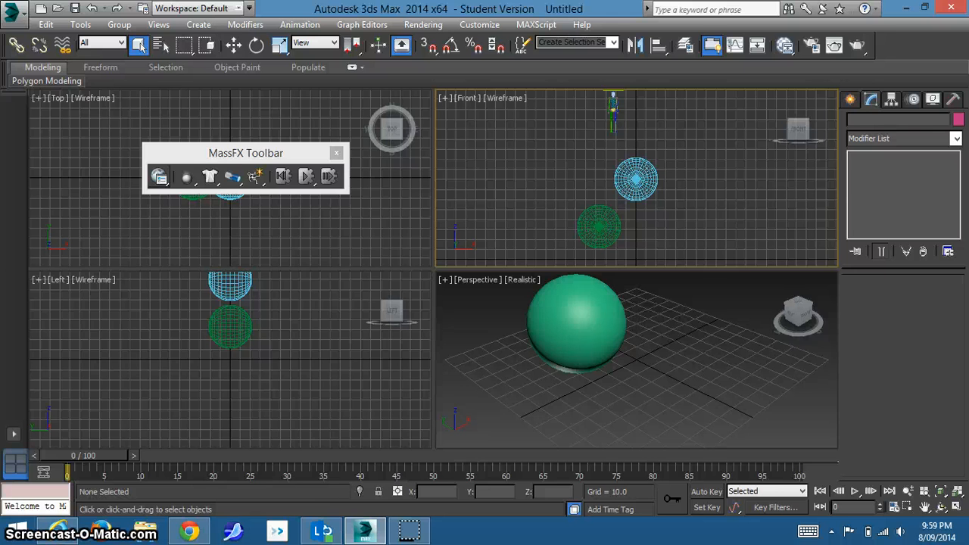
# Set the MassFX simulation to Stop Simulation on the last frame, and test-run the ragdoll fall and reset it
pyautogui.click(158, 176)
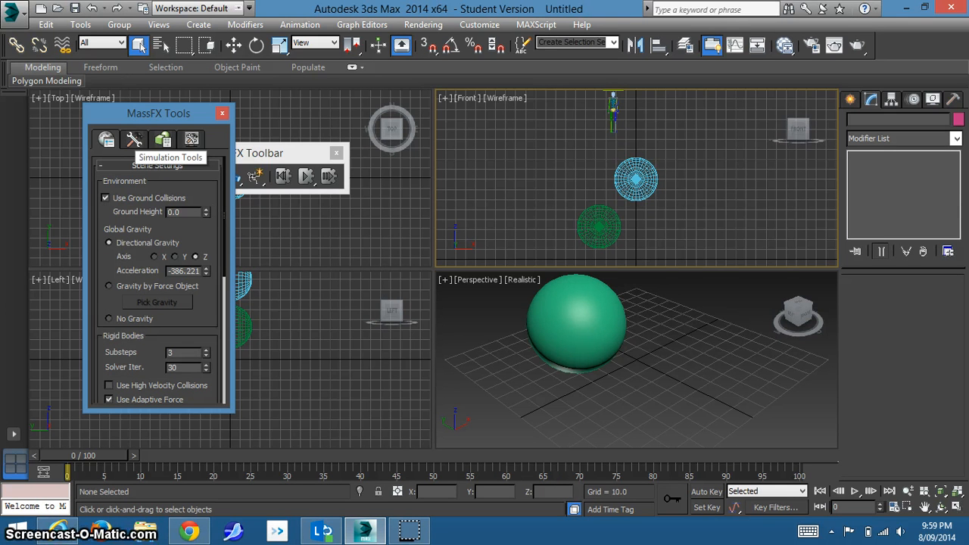
pyautogui.click(134, 139)
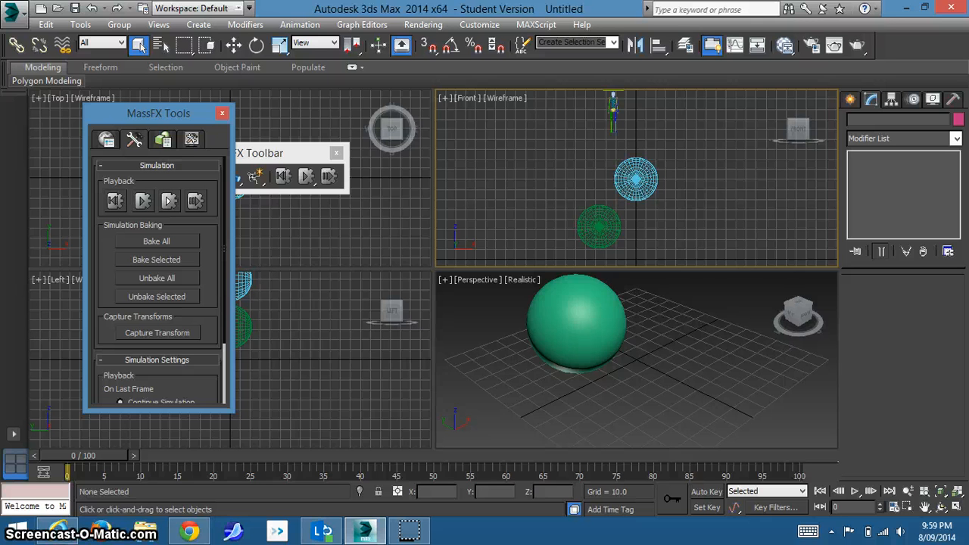
pyautogui.moveTo(224, 249); pyautogui.dragTo(224, 304)
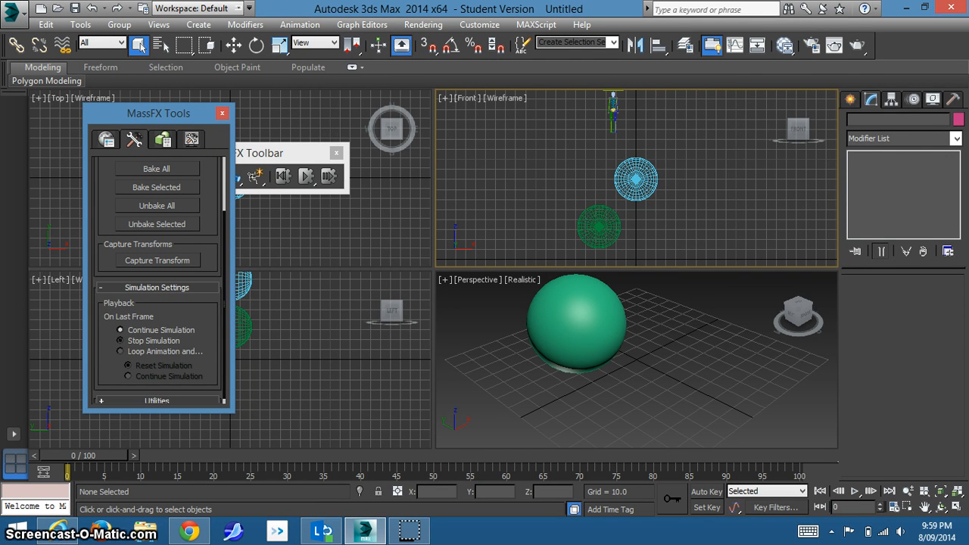
pyautogui.click(120, 340)
pyautogui.click(222, 113)
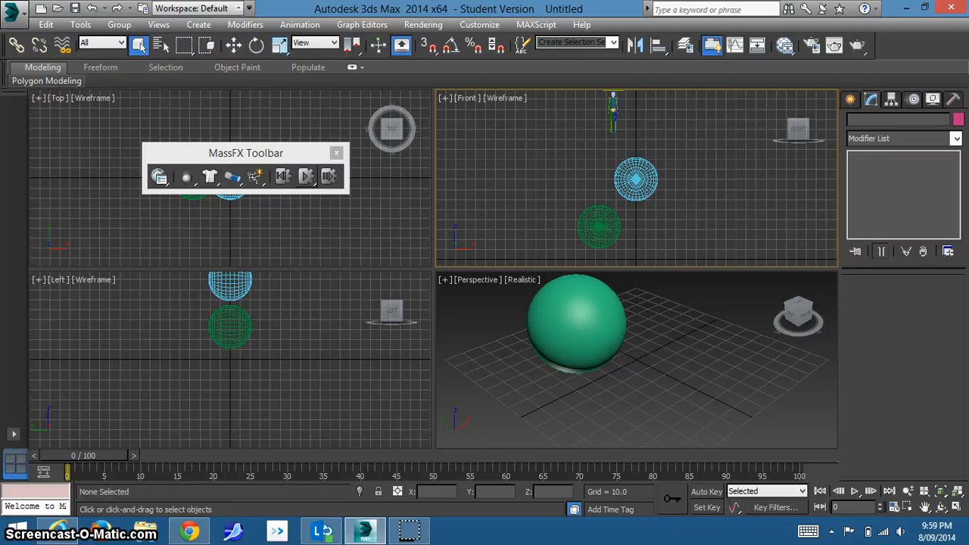
pyautogui.click(306, 175)
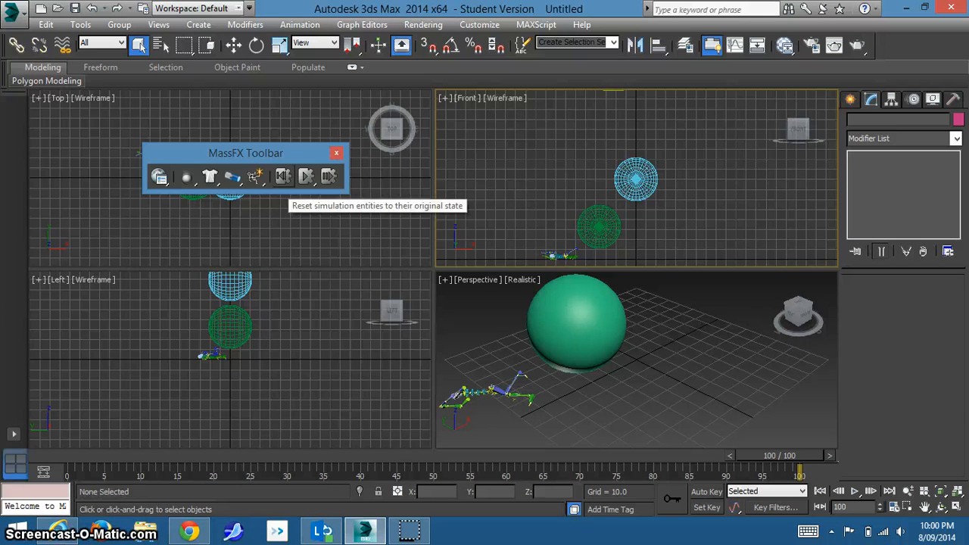
pyautogui.click(282, 176)
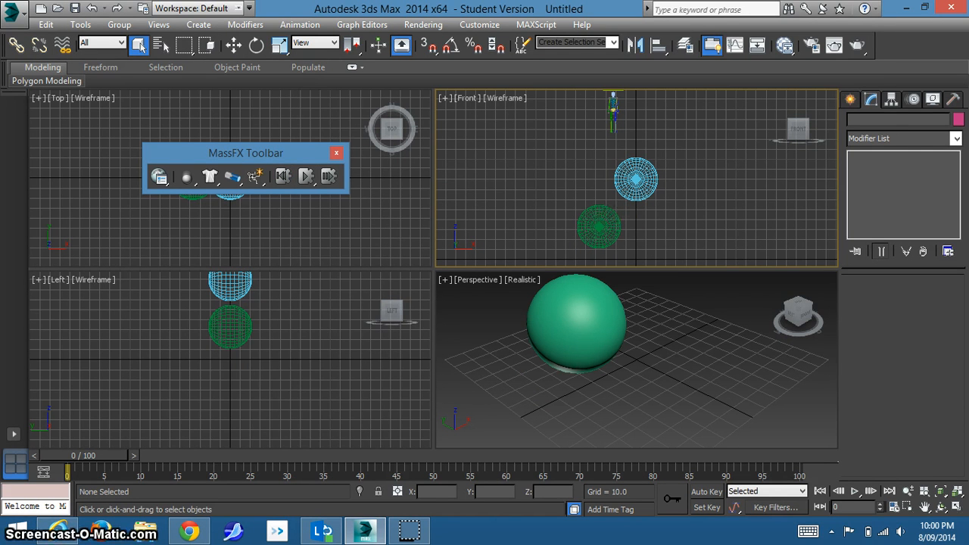
# Move the green lower sphere along X to about -44.5 in the Front view, and rerun the simulation and reset it
pyautogui.click(139, 44)
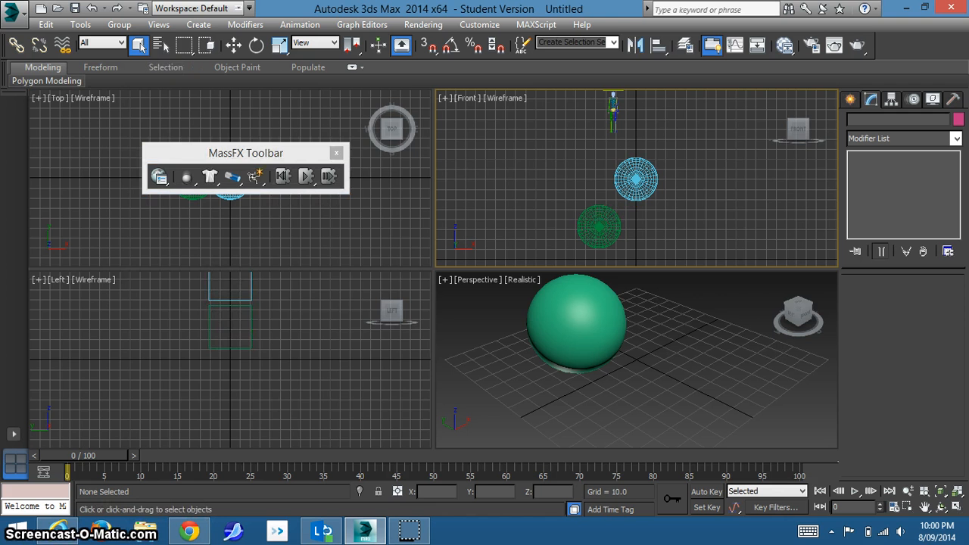
pyautogui.click(599, 227)
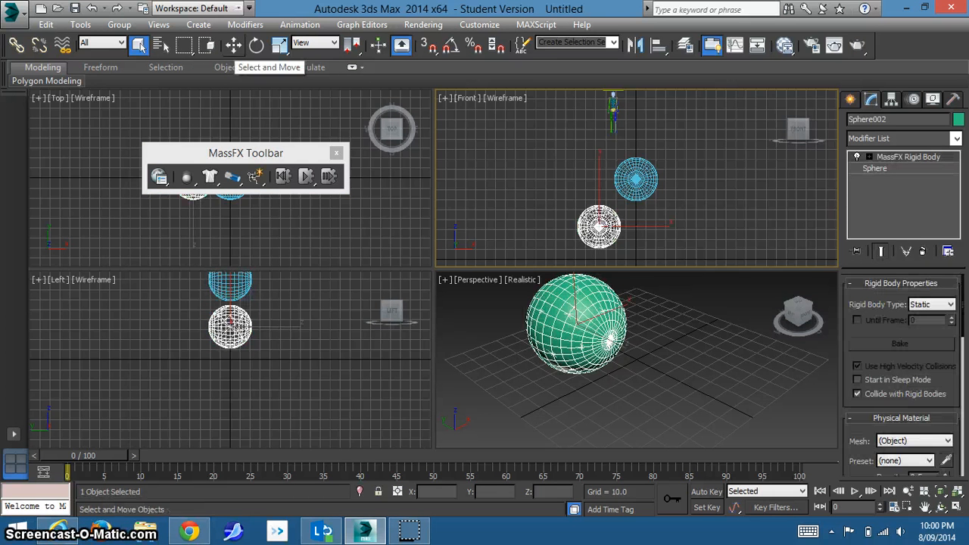
pyautogui.click(233, 44)
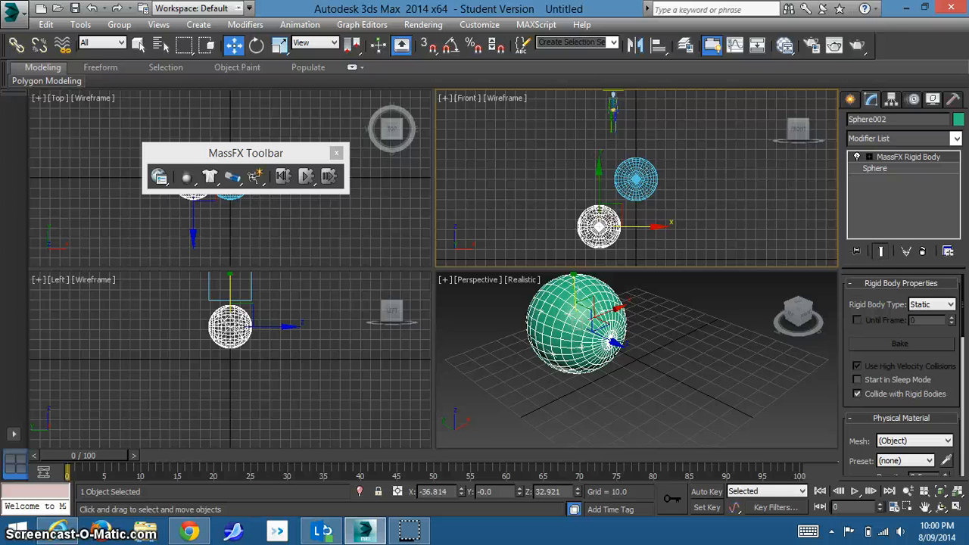
pyautogui.moveTo(636, 227); pyautogui.dragTo(628, 226)
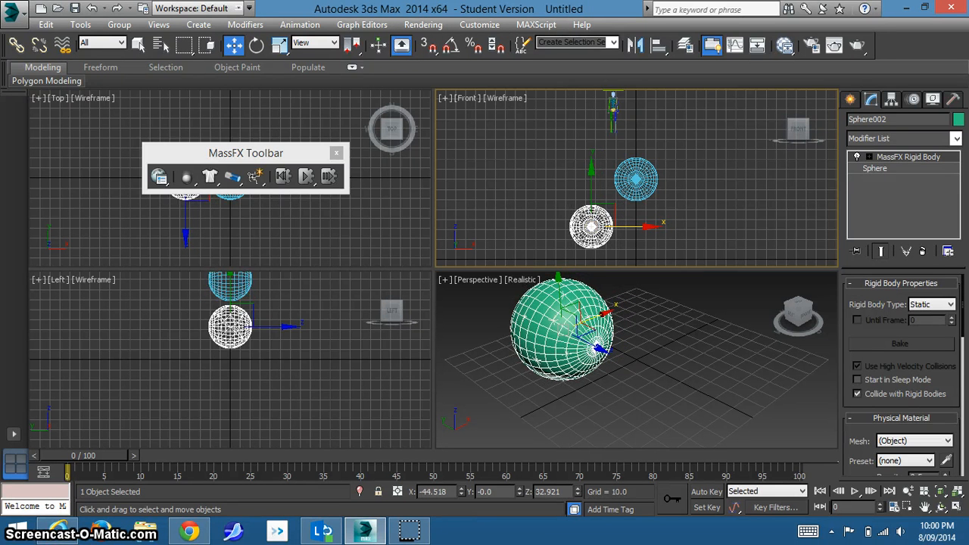
pyautogui.hotkey('ctrl', 'd')
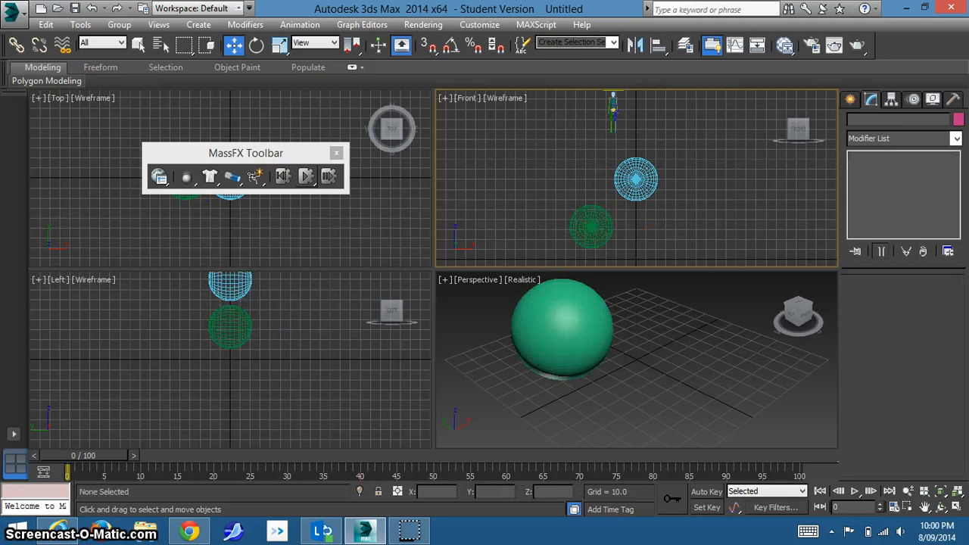
pyautogui.click(306, 175)
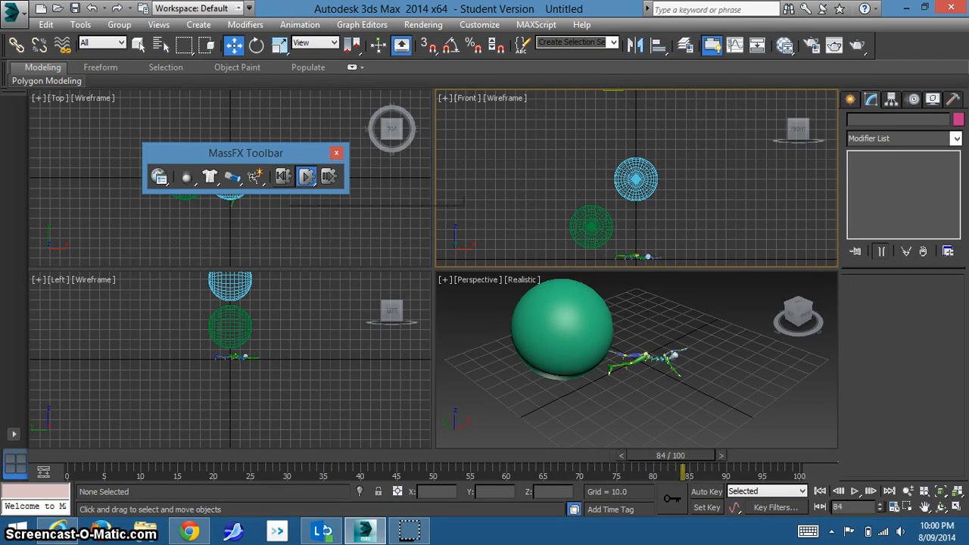
pyautogui.click(282, 176)
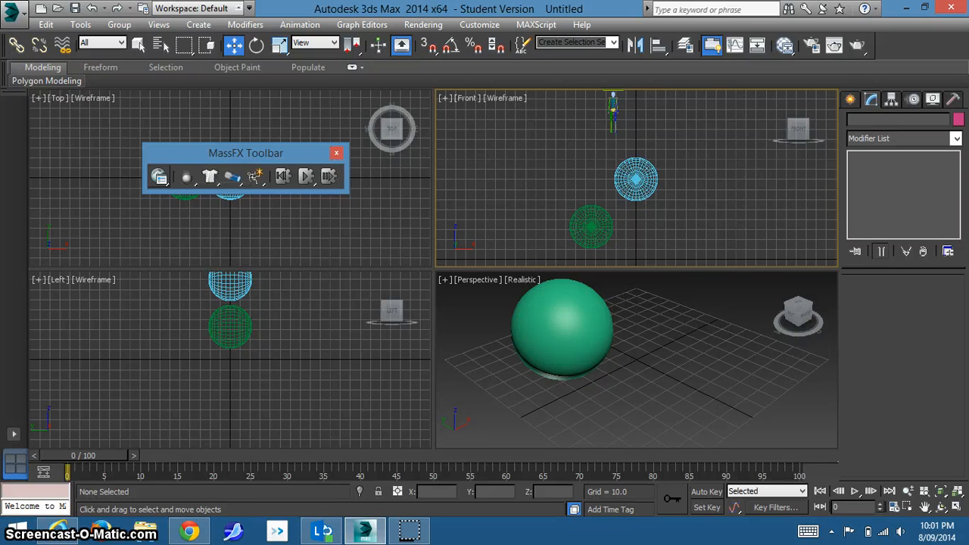
# Bake the simulation of all MassFX objects to keyframes and close MassFX Tools and the MassFX Toolbar
pyautogui.click(159, 176)
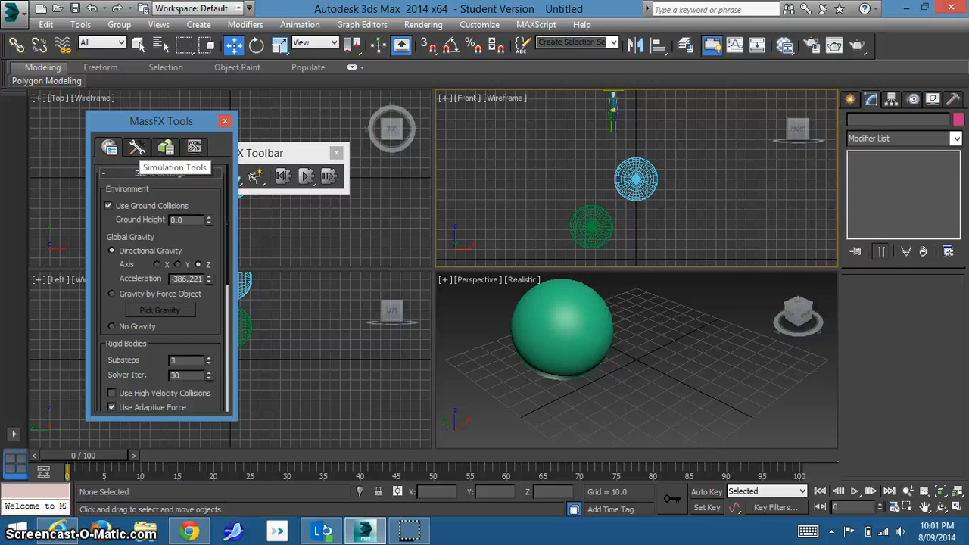
pyautogui.click(137, 147)
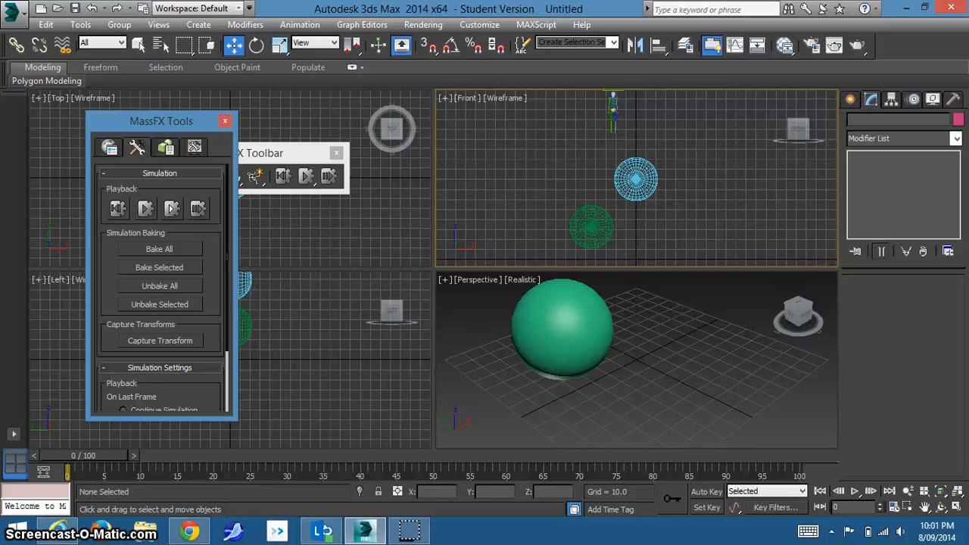
pyautogui.click(159, 249)
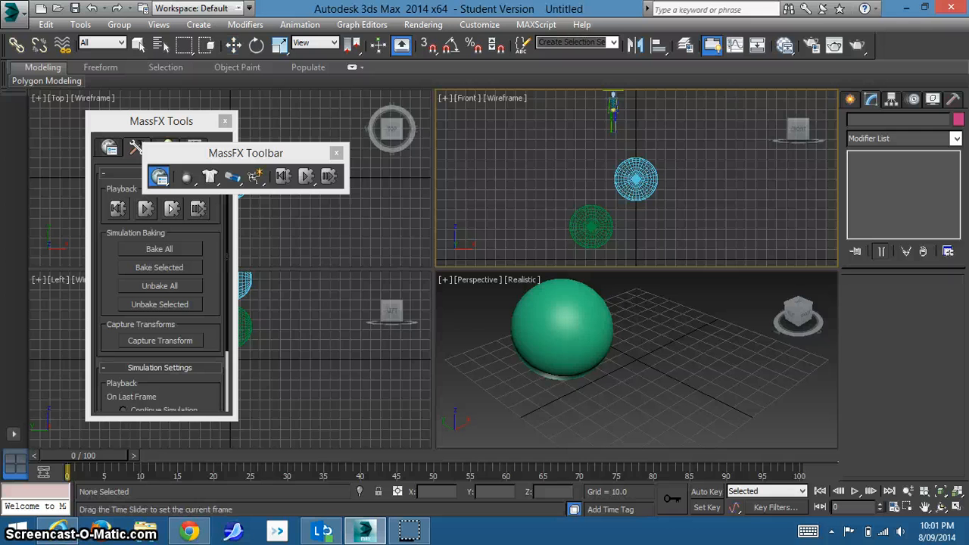
pyautogui.moveTo(83, 455)
pyautogui.mouseDown()
pyautogui.moveTo(702, 455)
pyautogui.moveTo(83, 455)
pyautogui.mouseUp()
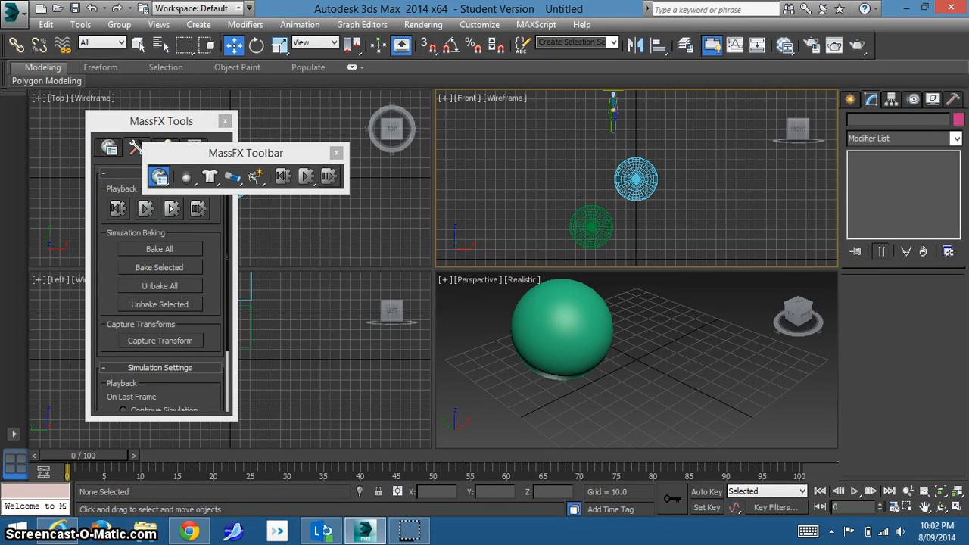
pyautogui.click(337, 153)
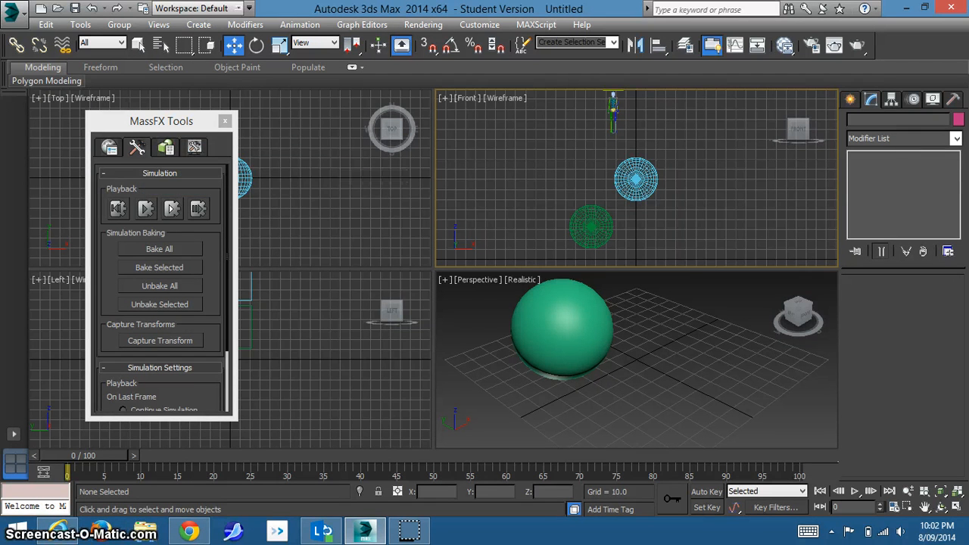
pyautogui.click(225, 121)
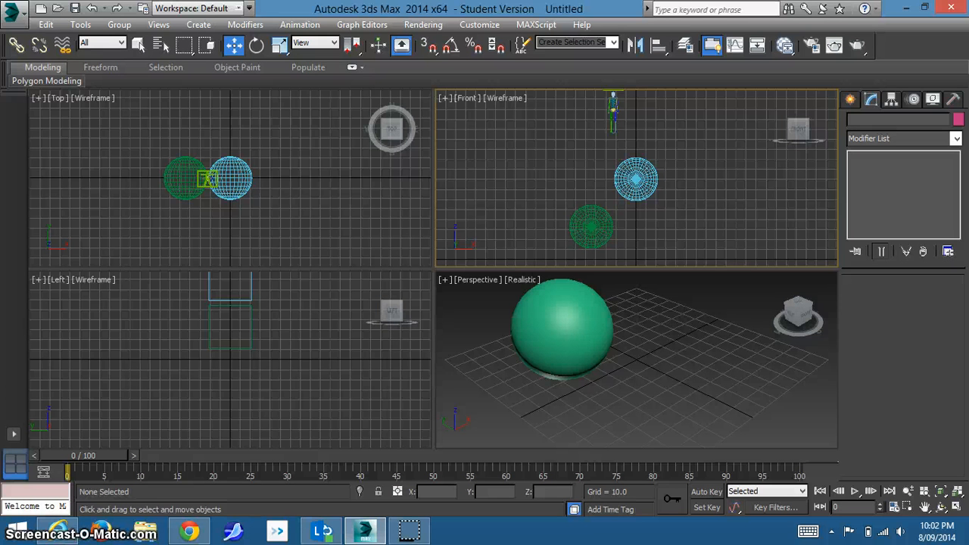
# Play and scrub the baked ragdoll fall in the maximized Perspective view with the biped and both spheres framed, and return to frame 0
pyautogui.click(636, 360)
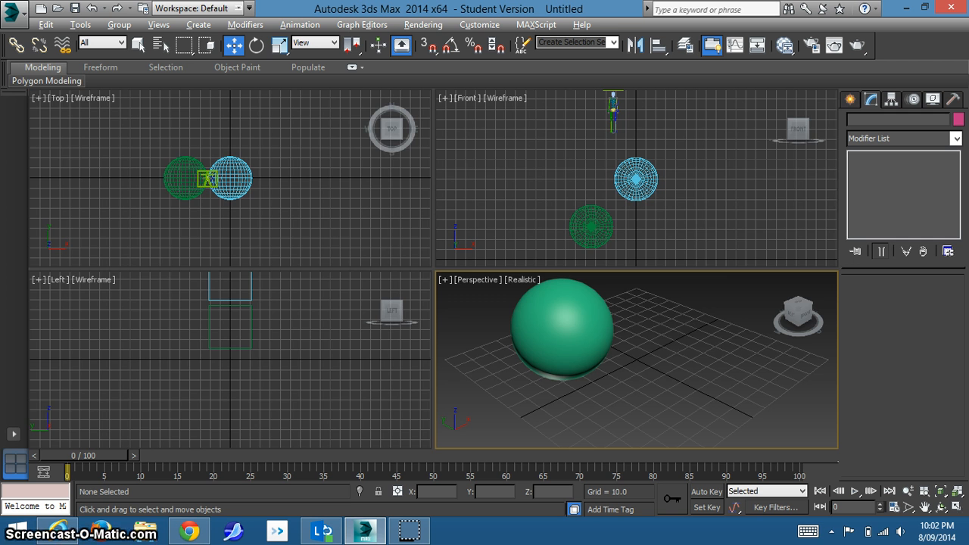
pyautogui.hotkey('alt', 'w')
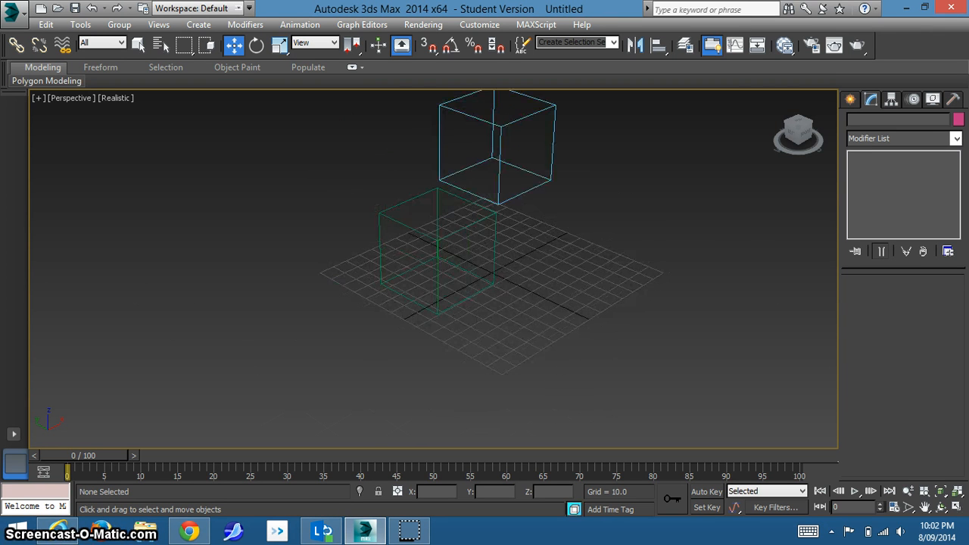
pyautogui.scroll(-3, 499, 227)
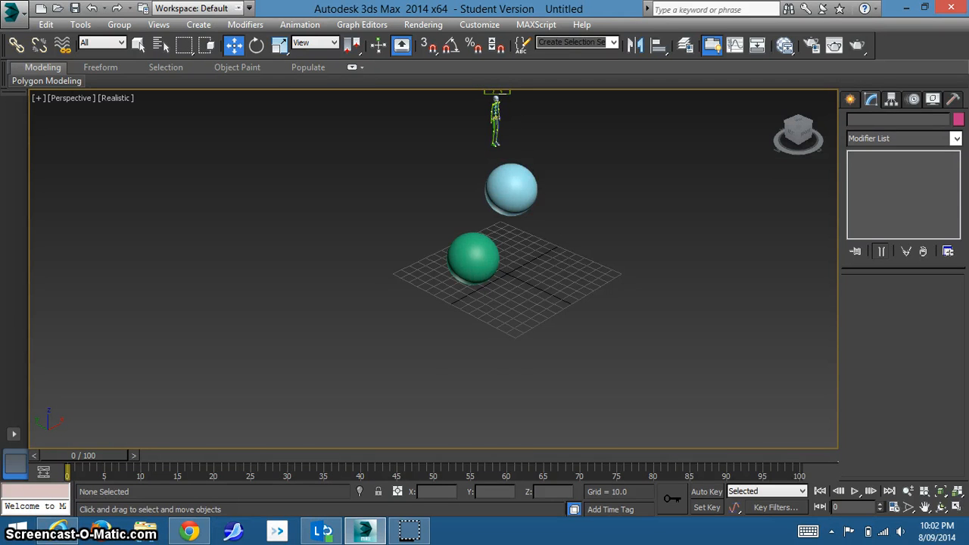
pyautogui.moveTo(507, 273); pyautogui.dragTo(430, 311, button='middle')
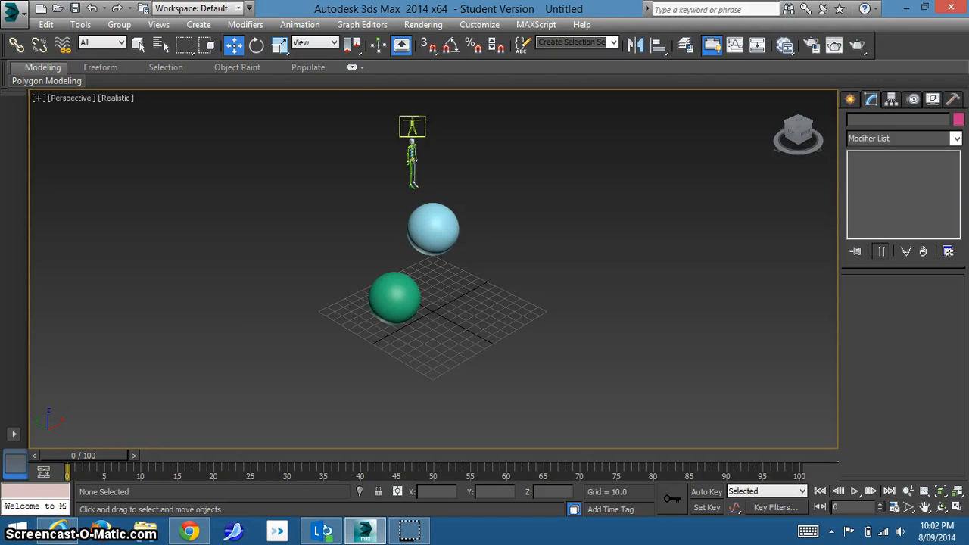
pyautogui.scroll(3, 511, 273)
pyautogui.moveTo(512, 273); pyautogui.dragTo(524, 320, button='middle')
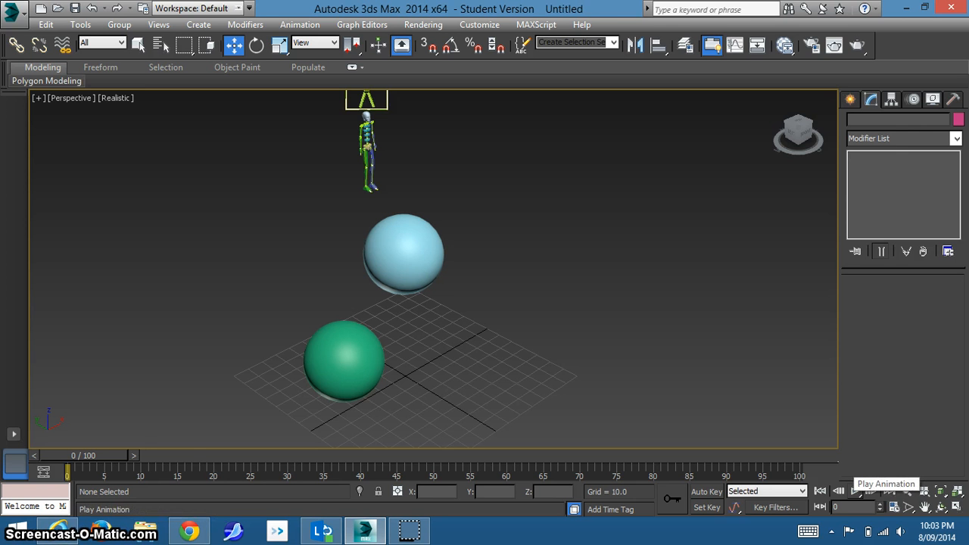
pyautogui.click(855, 491)
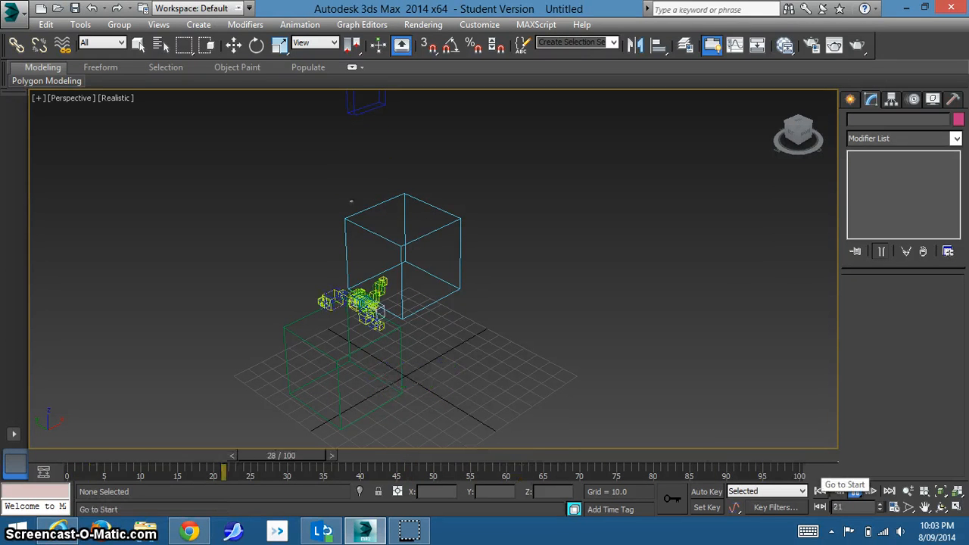
pyautogui.click(819, 491)
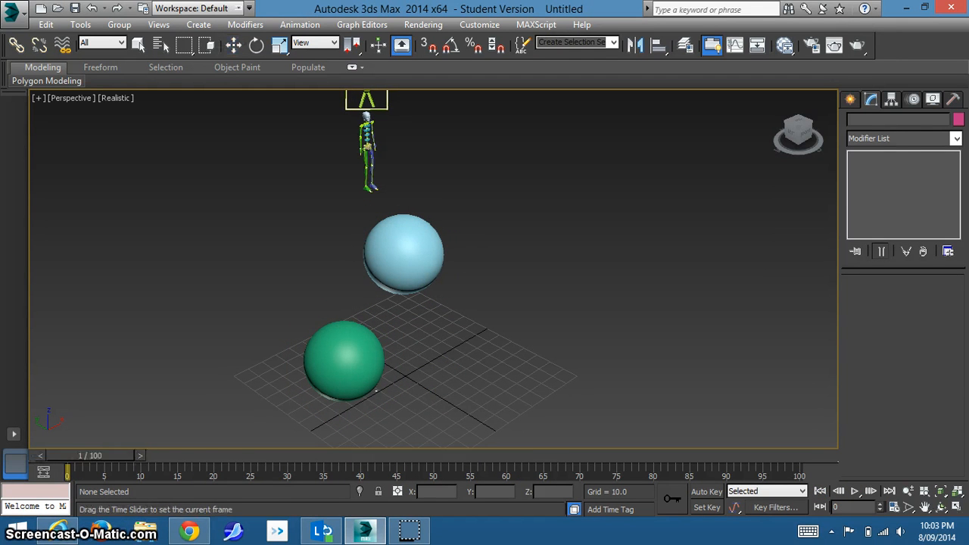
pyautogui.moveTo(83, 455); pyautogui.dragTo(148, 455)
pyautogui.moveTo(193, 455); pyautogui.dragTo(84, 454)
pyautogui.press('w')
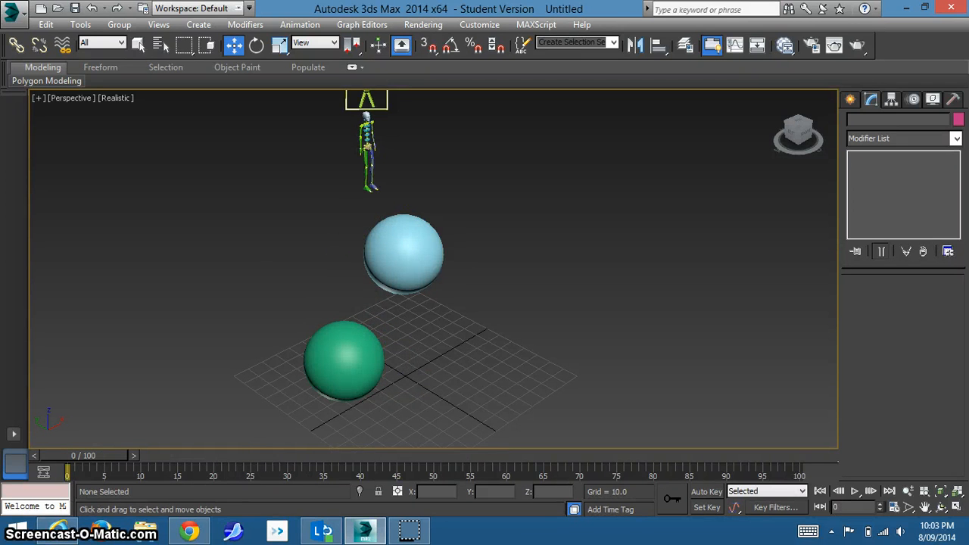